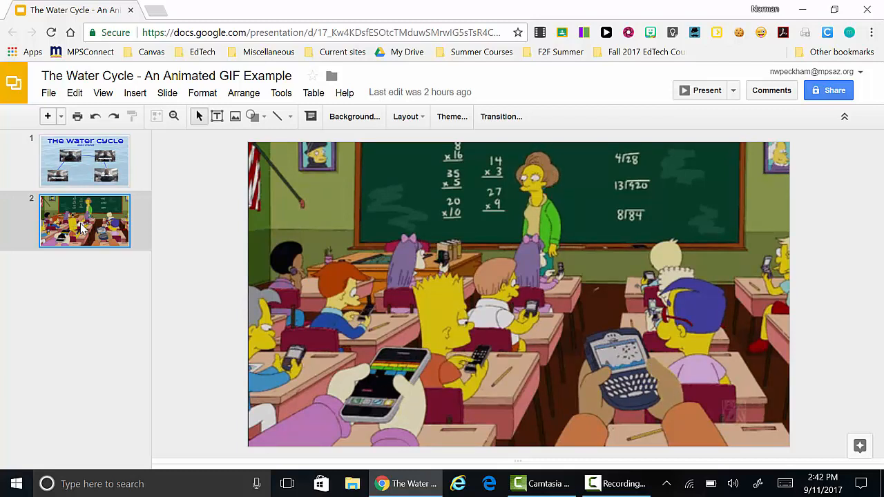
View the first slide of the presentation, and open ezgif.com's Video to GIF converter in a new browser tab
{"action": "left_click", "coordinate": [119, 164]}
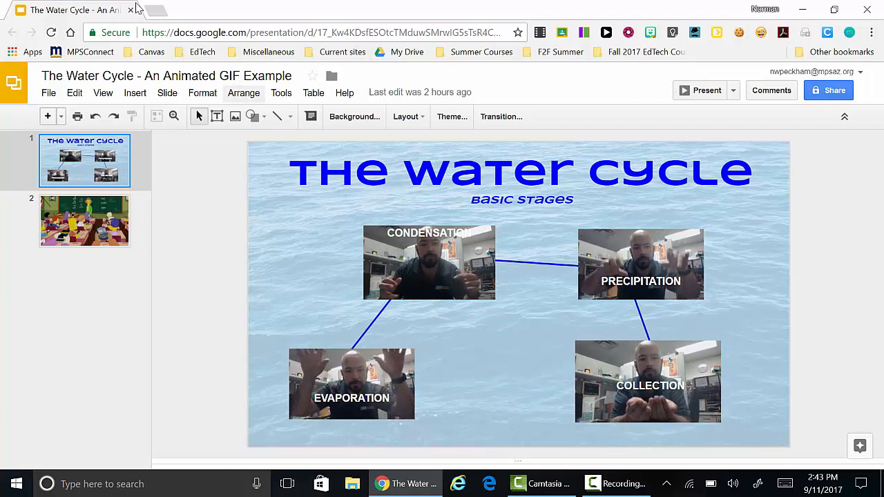
{"action": "left_click", "coordinate": [157, 8]}
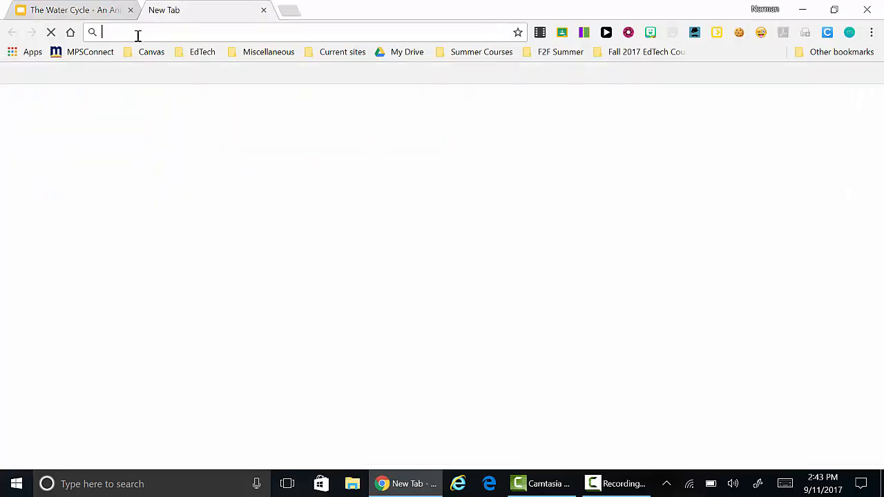
{"action": "type", "text": "ezgif."}
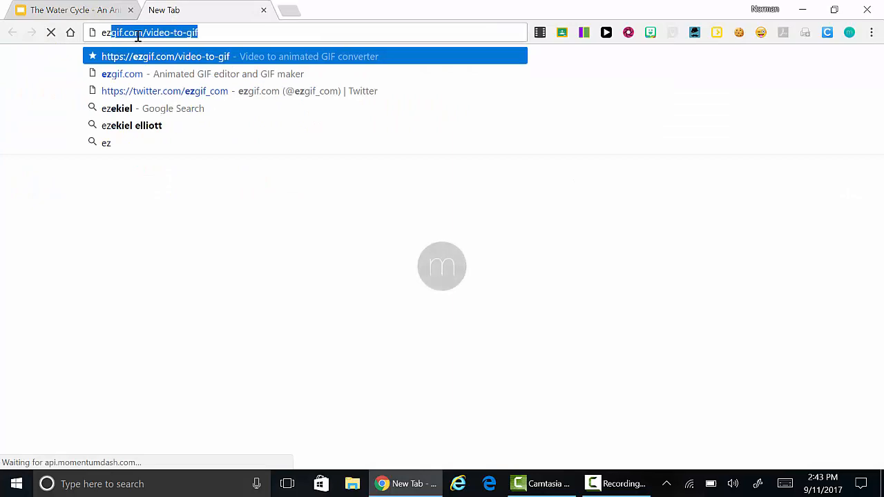
{"action": "type", "text": "com"}
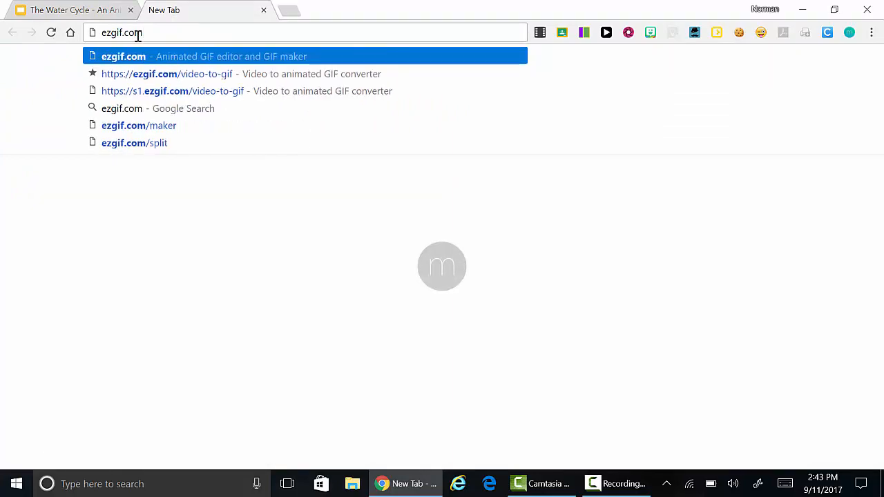
{"action": "key", "text": "Return"}
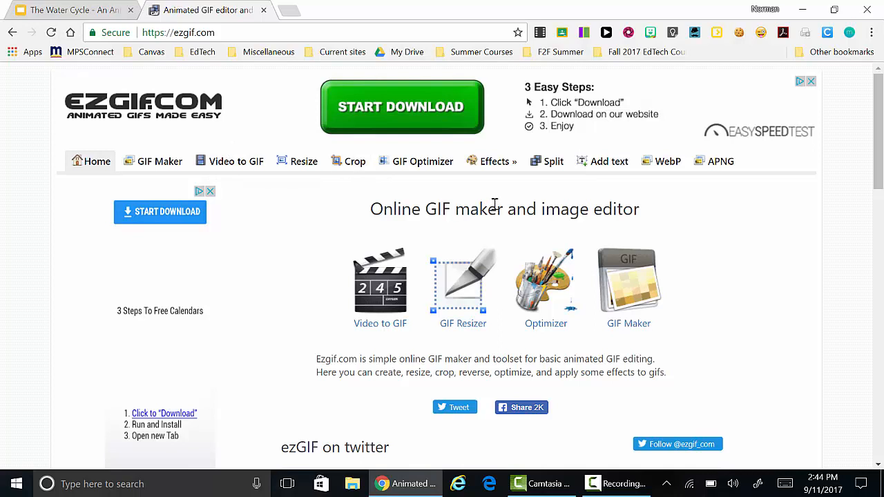
{"action": "left_click", "coordinate": [239, 166]}
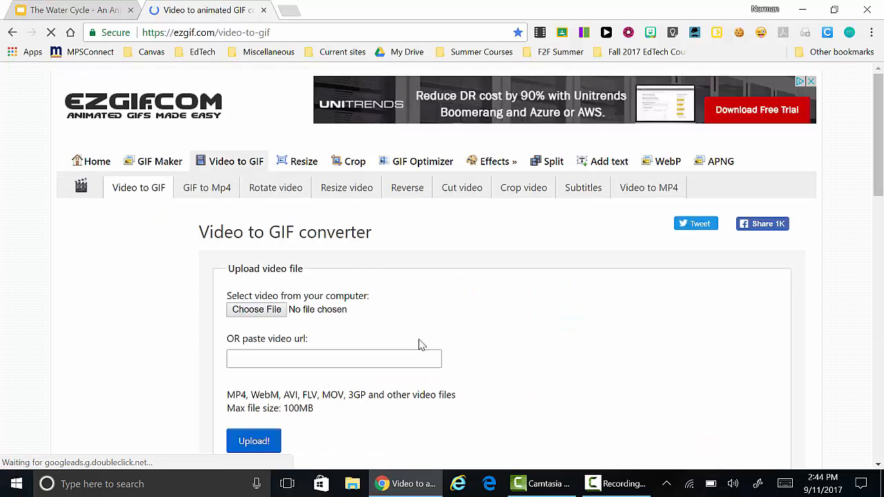
Choose the WWIN_Evaporation video from the Camera Roll folder in Pictures and upload it to the converter
{"action": "scroll", "coordinate": [417, 339], "scroll_direction": "down", "scroll_amount": 2}
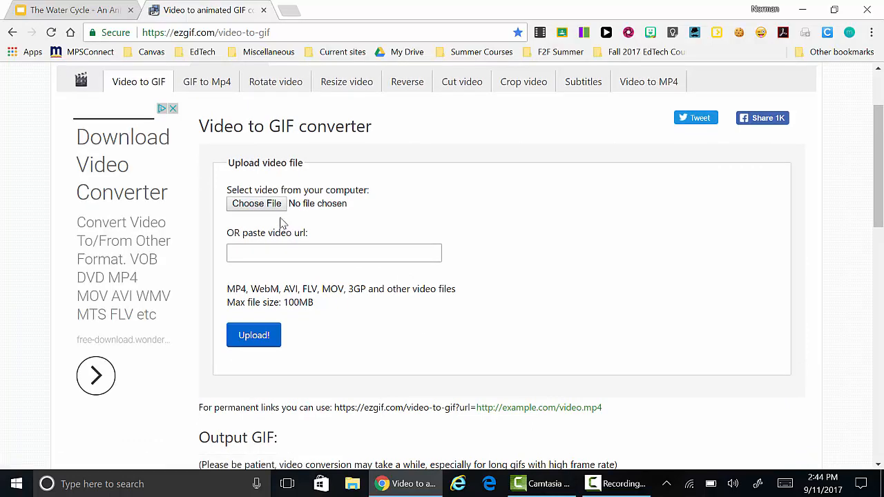
{"action": "left_click", "coordinate": [268, 210]}
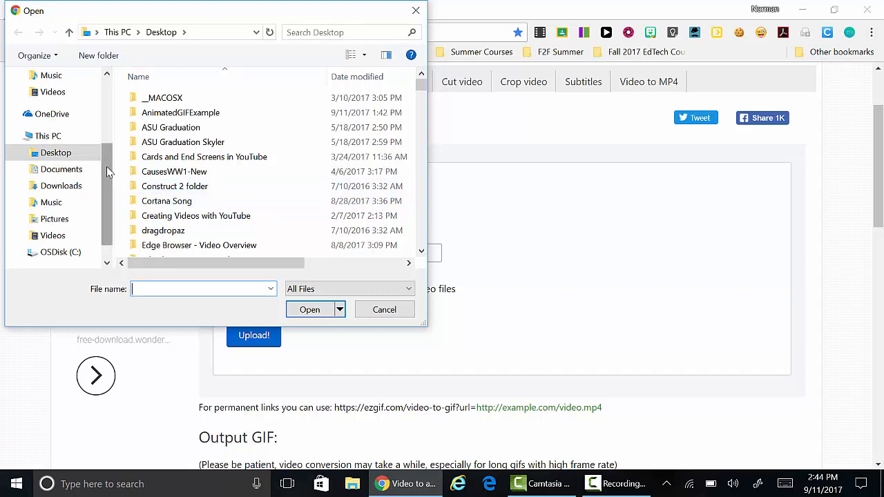
{"action": "left_click_drag", "start_coordinate": [106, 157], "coordinate": [107, 100]}
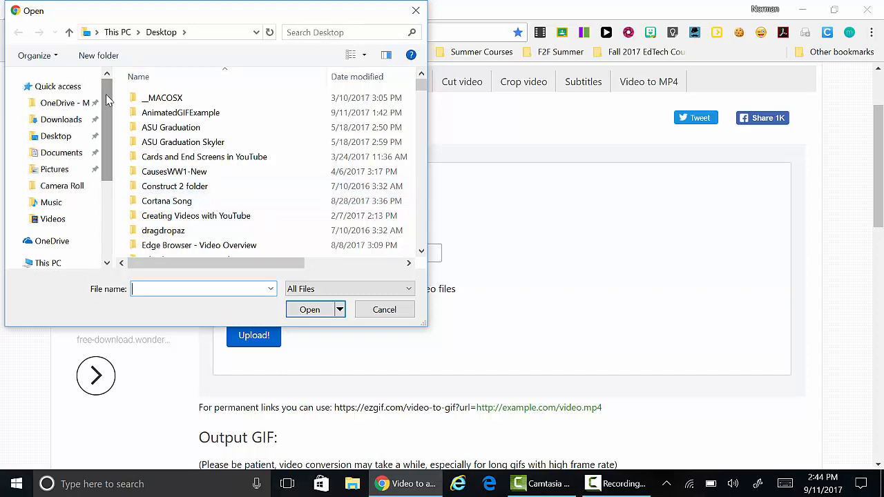
{"action": "left_click", "coordinate": [63, 172]}
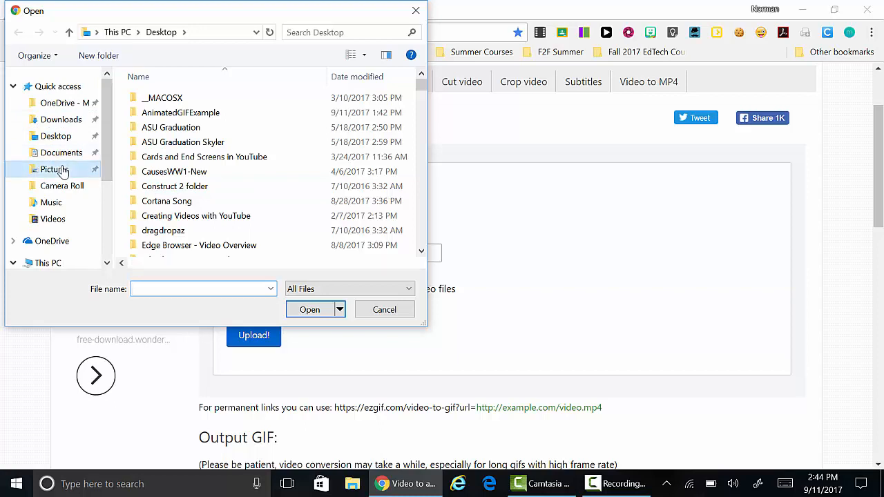
{"action": "double_click", "coordinate": [170, 120]}
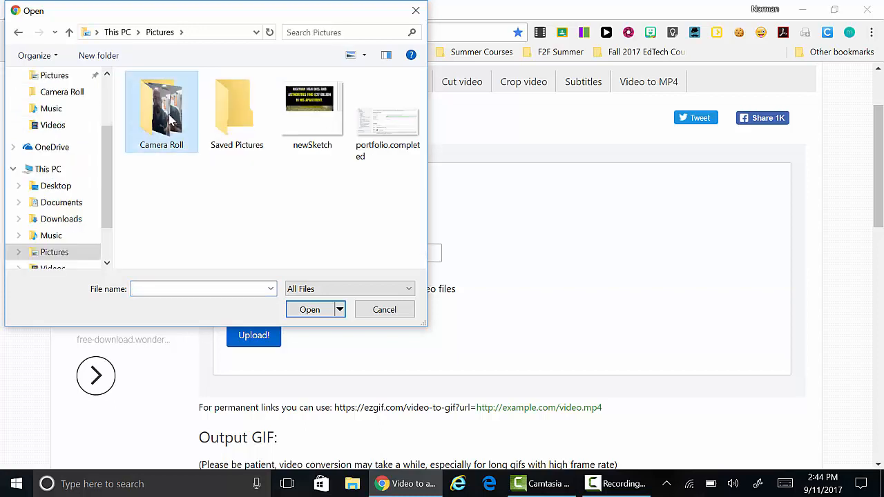
{"action": "left_click", "coordinate": [170, 119]}
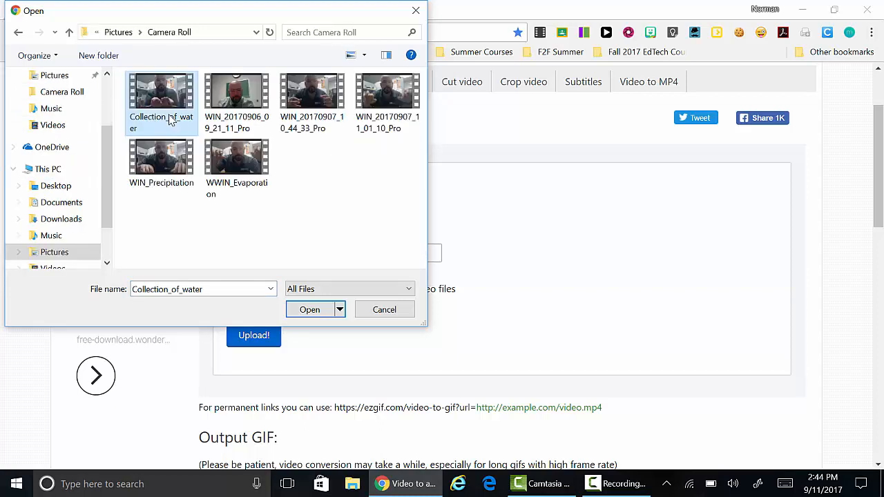
{"action": "left_click", "coordinate": [239, 175]}
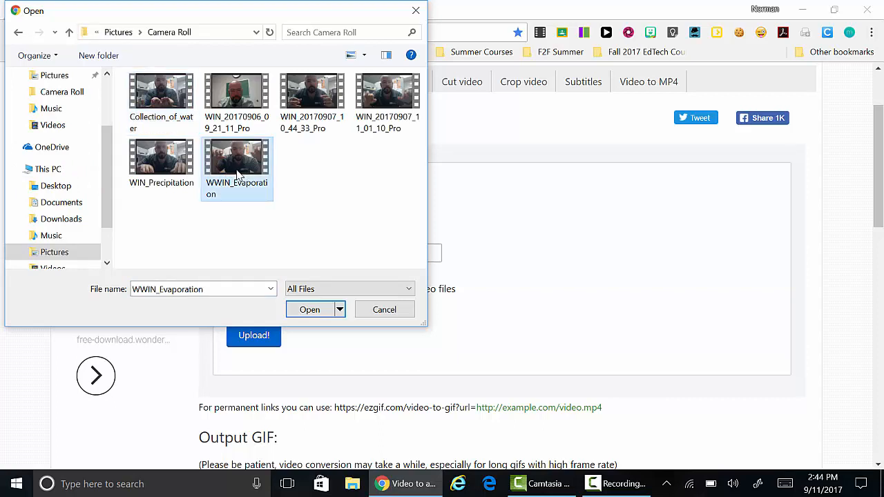
{"action": "left_click", "coordinate": [310, 310]}
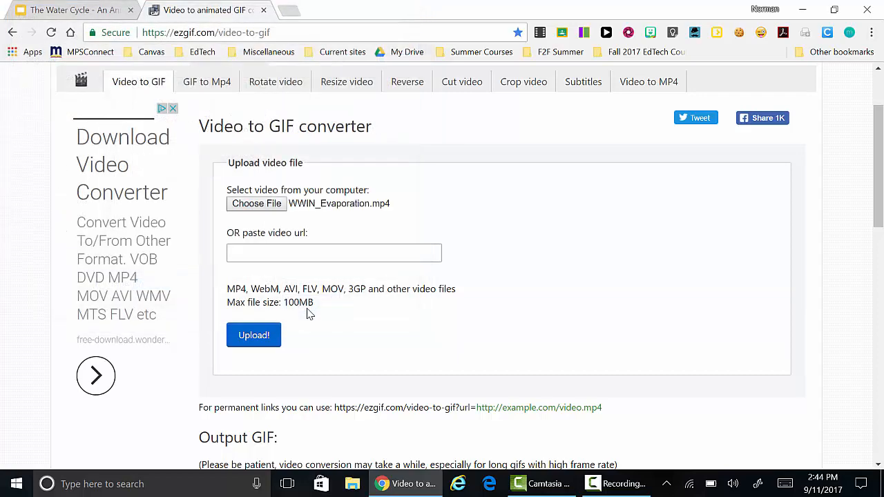
{"action": "left_click", "coordinate": [253, 337]}
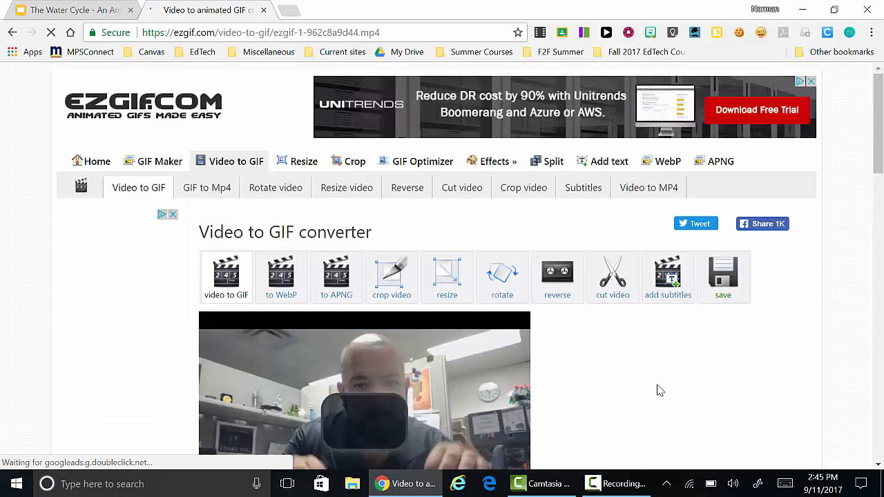
Examine the conversion settings below the uploaded video and play the start of its preview, pausing it after about two seconds
{"action": "scroll", "coordinate": [659, 391], "scroll_direction": "down", "scroll_amount": 2}
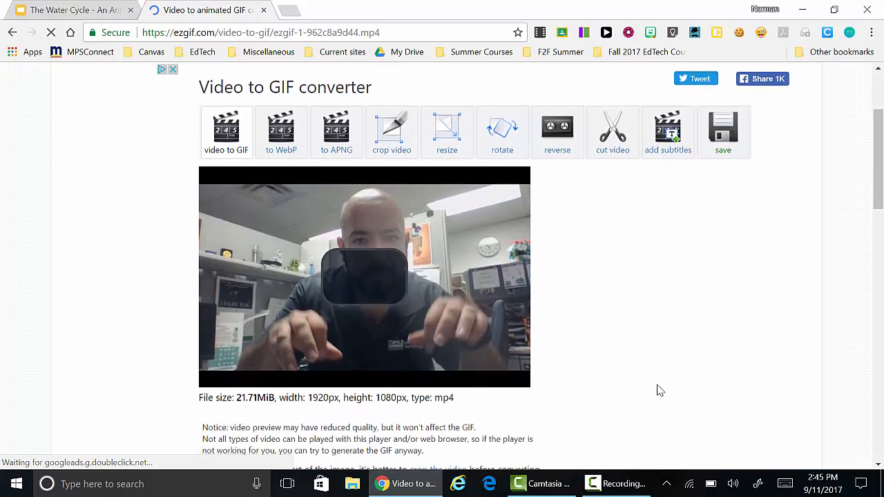
{"action": "scroll", "coordinate": [660, 391], "scroll_direction": "down", "scroll_amount": 1}
{"action": "scroll", "coordinate": [660, 391], "scroll_direction": "down", "scroll_amount": 1}
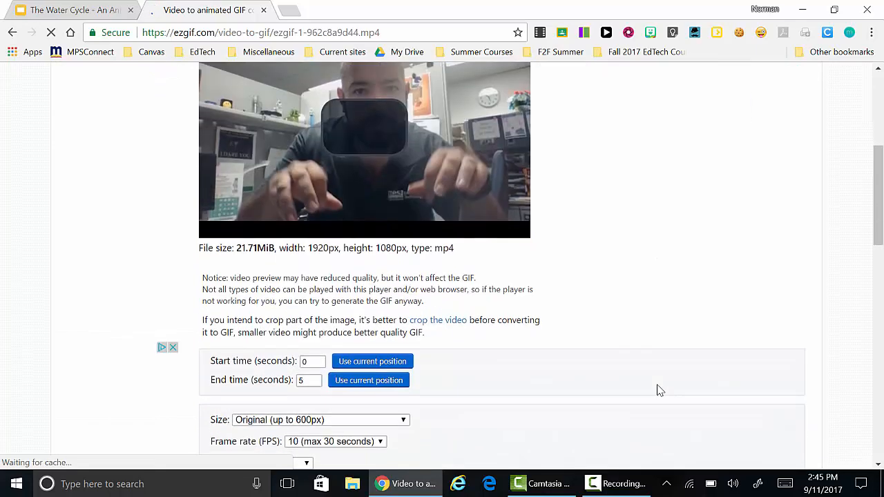
{"action": "scroll", "coordinate": [636, 319], "scroll_direction": "up", "scroll_amount": 2}
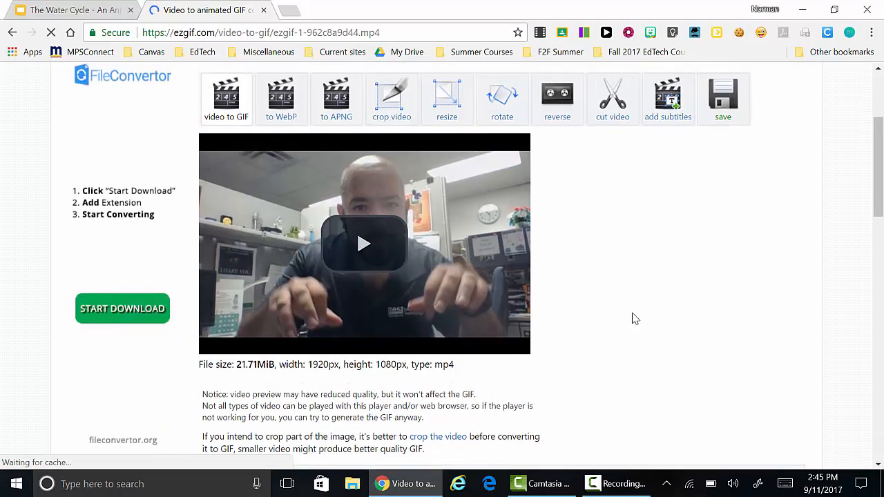
{"action": "scroll", "coordinate": [635, 318], "scroll_direction": "down", "scroll_amount": 1}
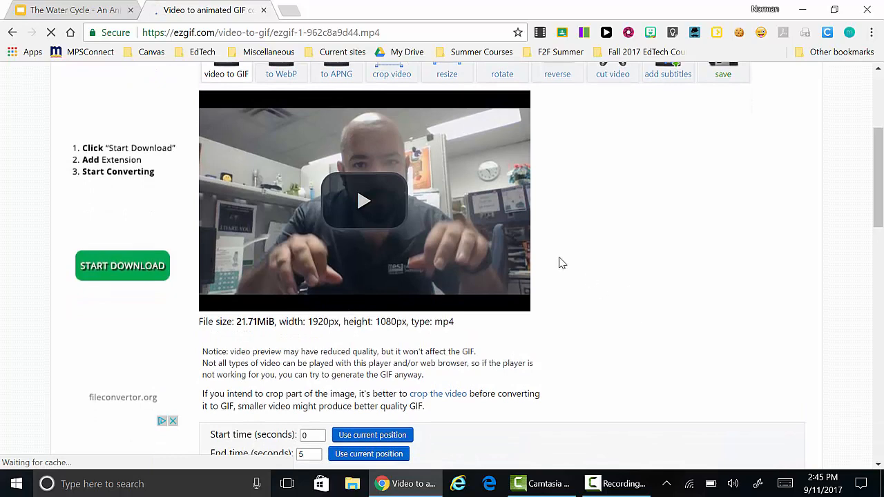
{"action": "scroll", "coordinate": [561, 263], "scroll_direction": "down", "scroll_amount": 1}
{"action": "scroll", "coordinate": [561, 262], "scroll_direction": "down", "scroll_amount": 1}
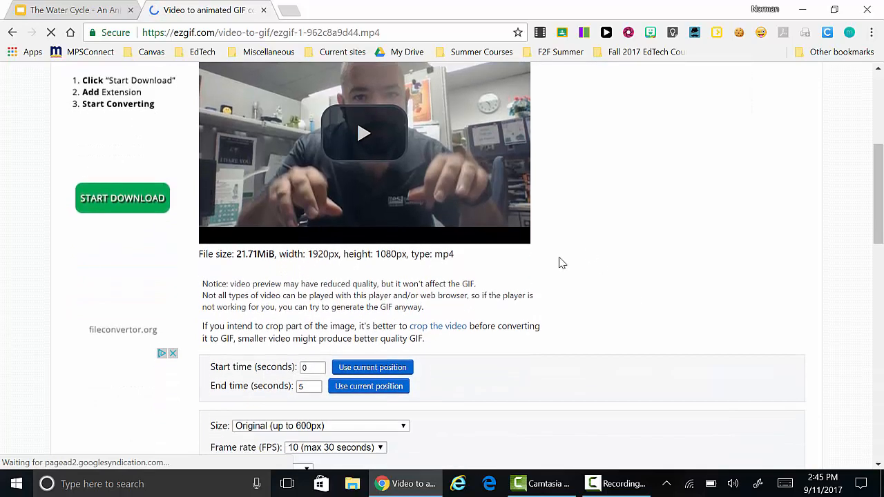
{"action": "scroll", "coordinate": [561, 263], "scroll_direction": "down", "scroll_amount": 2}
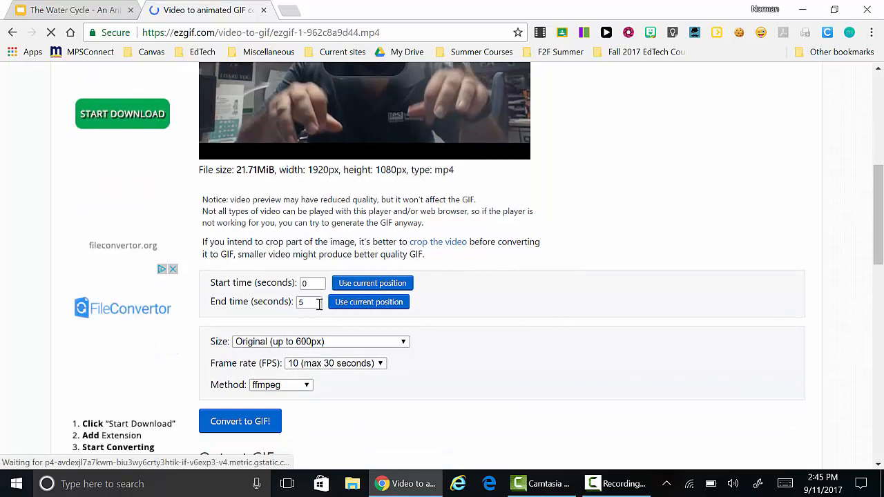
{"action": "scroll", "coordinate": [326, 135], "scroll_direction": "up", "scroll_amount": 2}
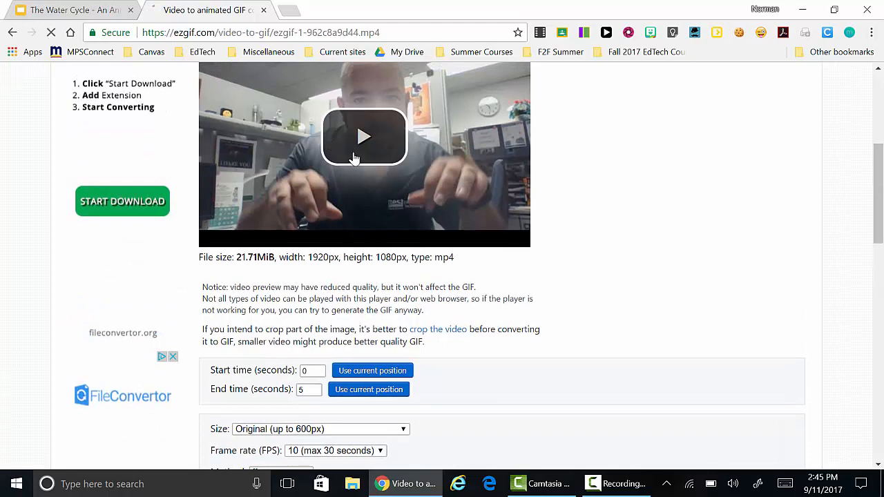
{"action": "left_click", "coordinate": [353, 159]}
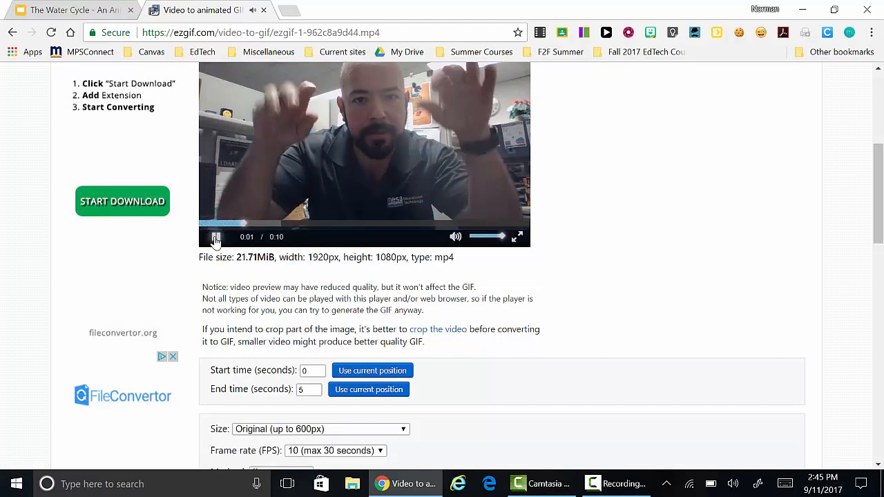
{"action": "left_click", "coordinate": [216, 238]}
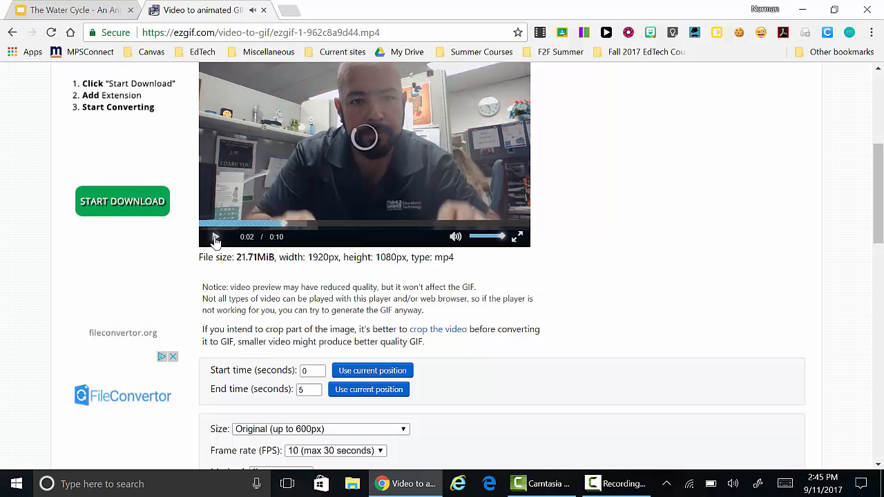
Set the clip's end time to 7 seconds and convert the video to a GIF
{"action": "left_click", "coordinate": [305, 389]}
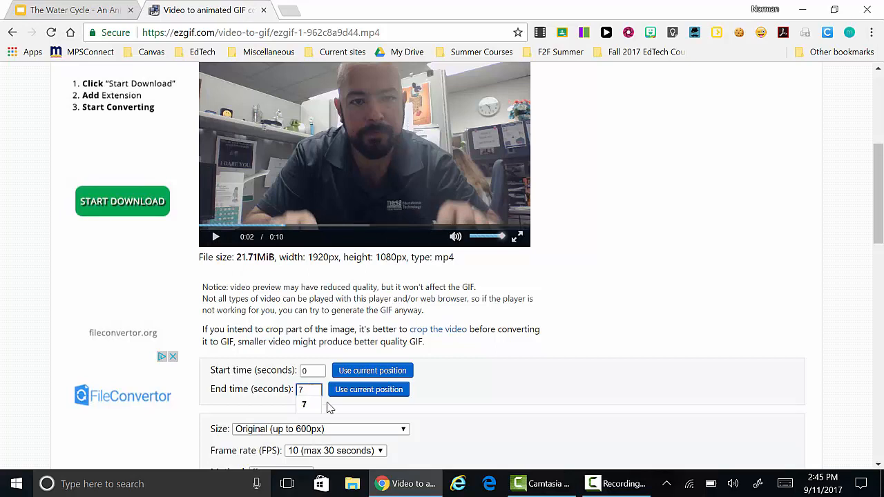
{"action": "left_click", "coordinate": [315, 409]}
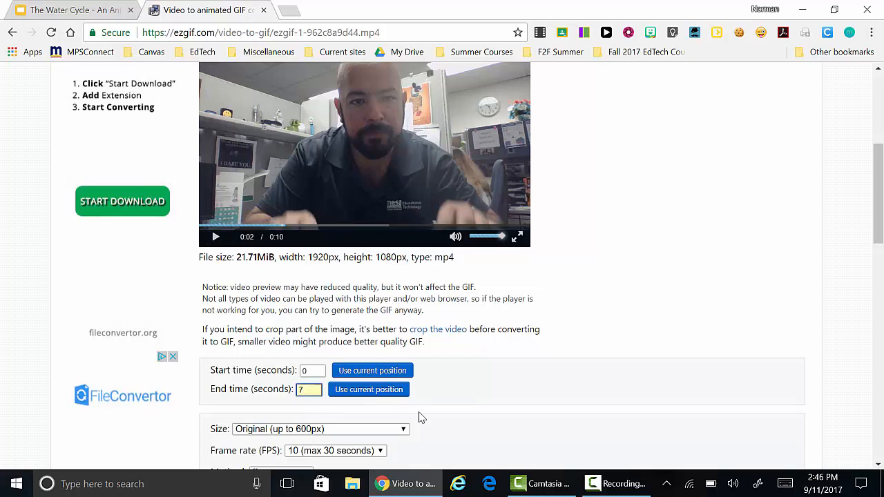
{"action": "scroll", "coordinate": [421, 417], "scroll_direction": "down", "scroll_amount": 1}
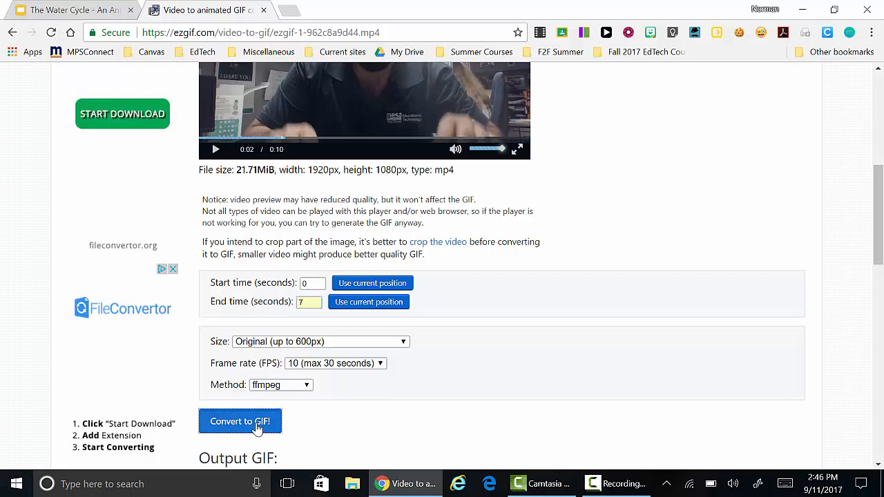
{"action": "left_click", "coordinate": [256, 427]}
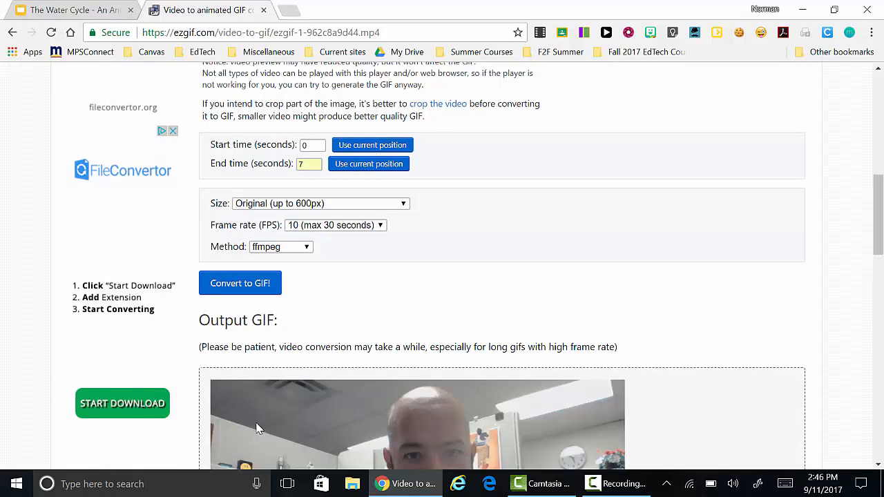
Save the output GIF to the Desktop as "Evaporation GIF Image" and dismiss the repeated save dialog
{"action": "scroll", "coordinate": [256, 429], "scroll_direction": "down", "scroll_amount": 3}
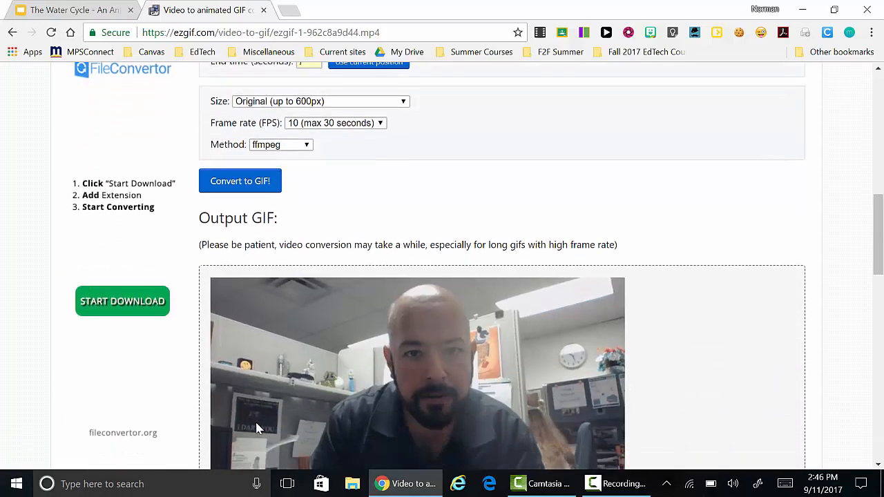
{"action": "scroll", "coordinate": [255, 428], "scroll_direction": "down", "scroll_amount": 1}
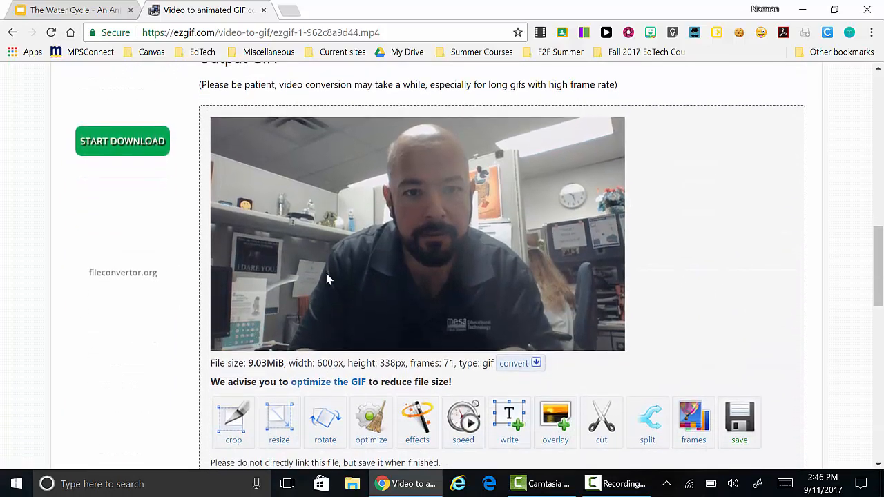
{"action": "right_click", "coordinate": [359, 244]}
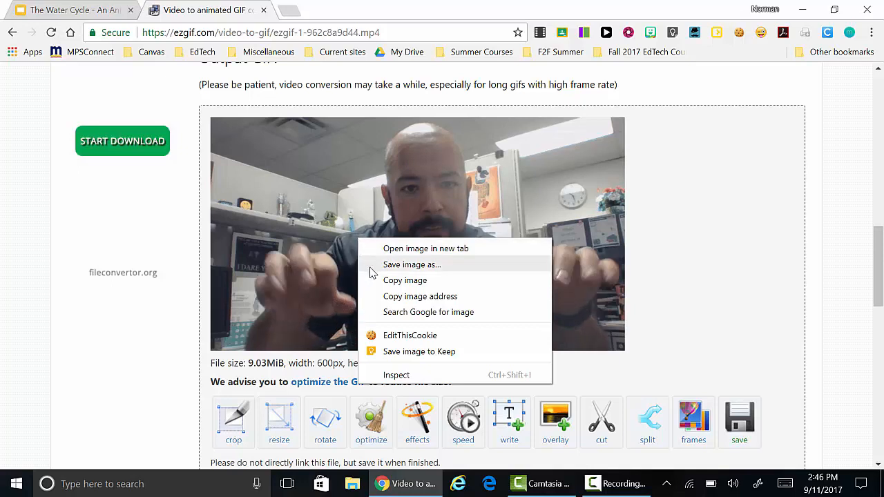
{"action": "left_click", "coordinate": [372, 268]}
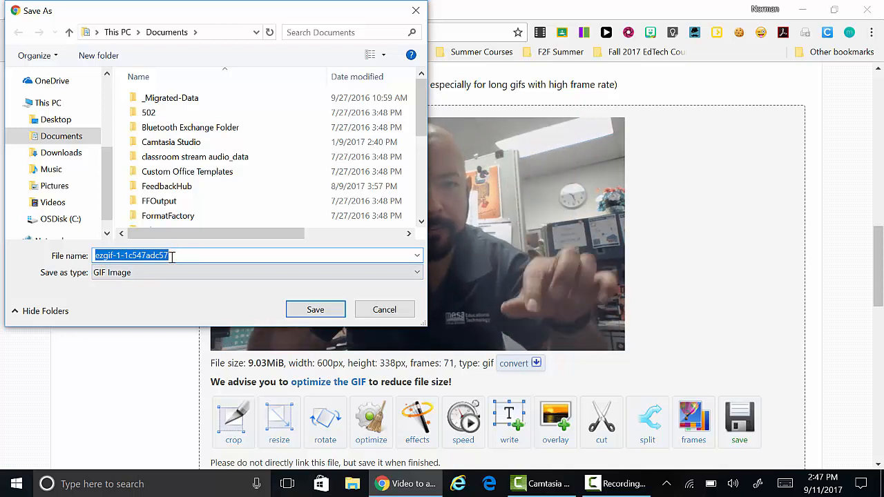
{"action": "left_click", "coordinate": [77, 124]}
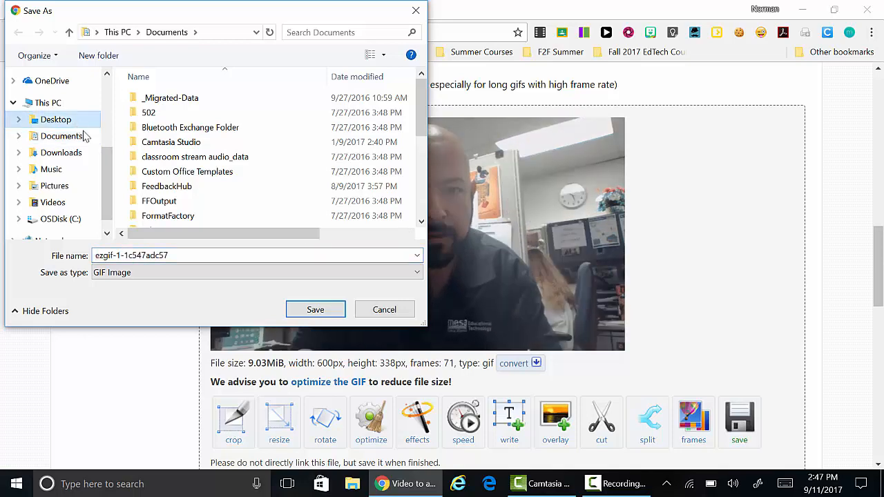
{"action": "double_click", "coordinate": [153, 252]}
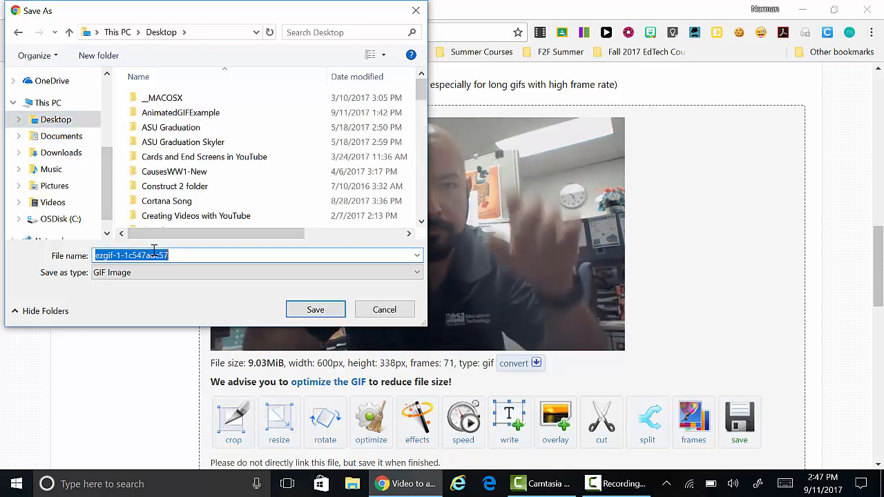
{"action": "type", "text": "s"}
{"action": "key", "text": "BackSpace"}
{"action": "type", "text": "Eva"}
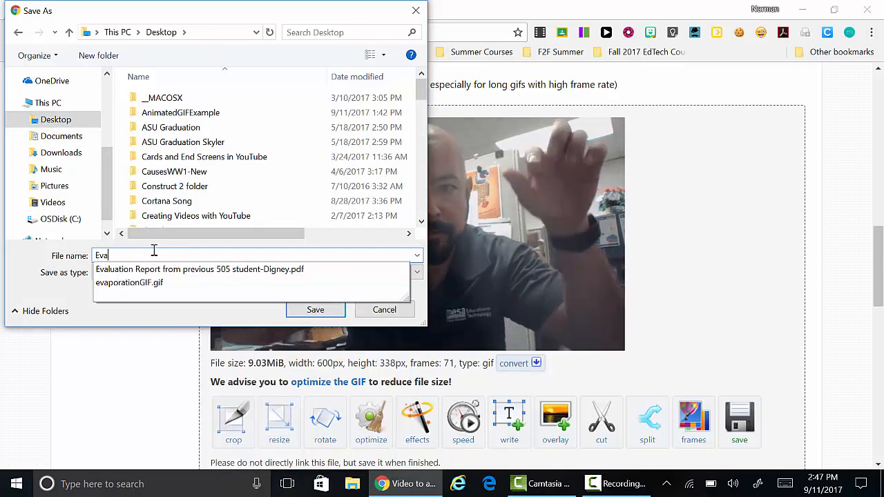
{"action": "type", "text": "poration"}
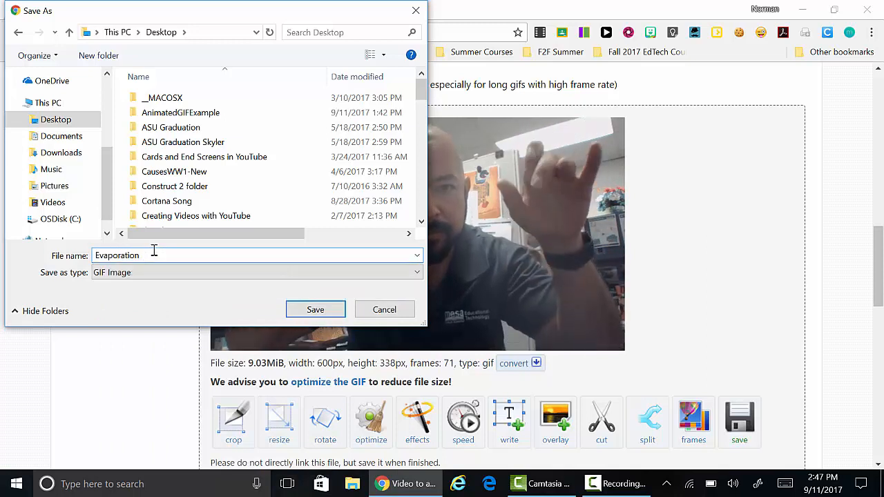
{"action": "type", "text": " GIF Ima"}
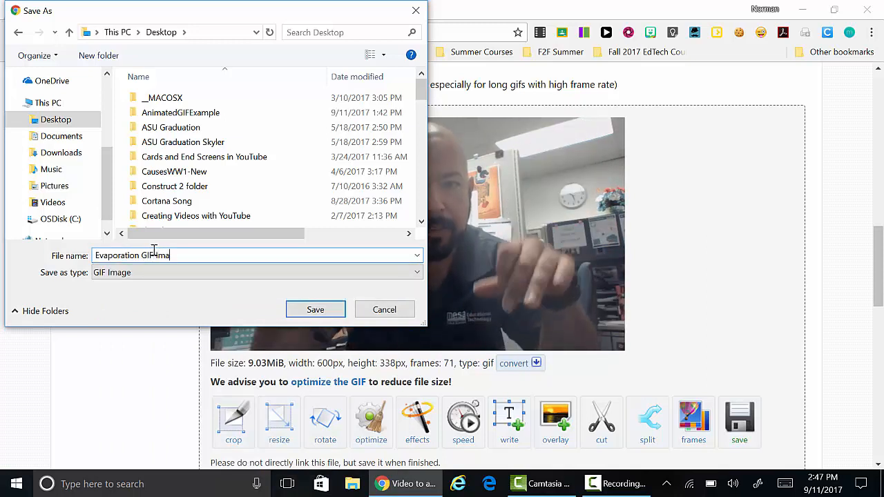
{"action": "type", "text": "ge"}
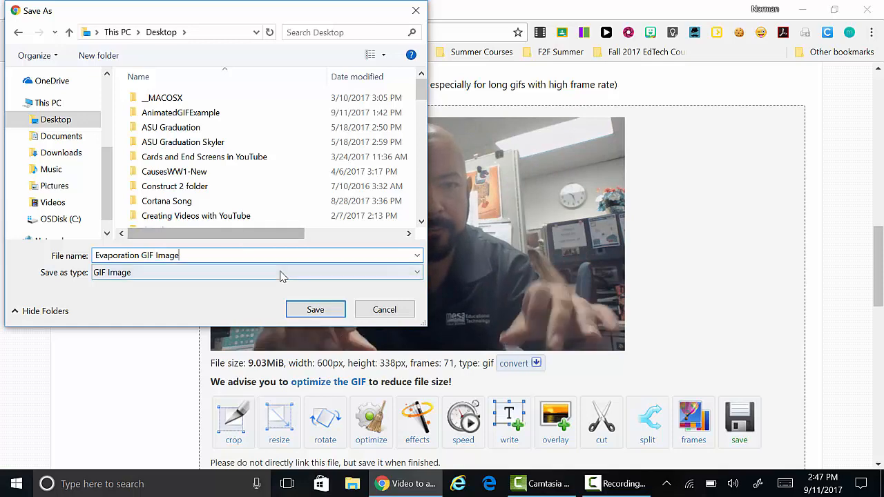
{"action": "left_click", "coordinate": [314, 311]}
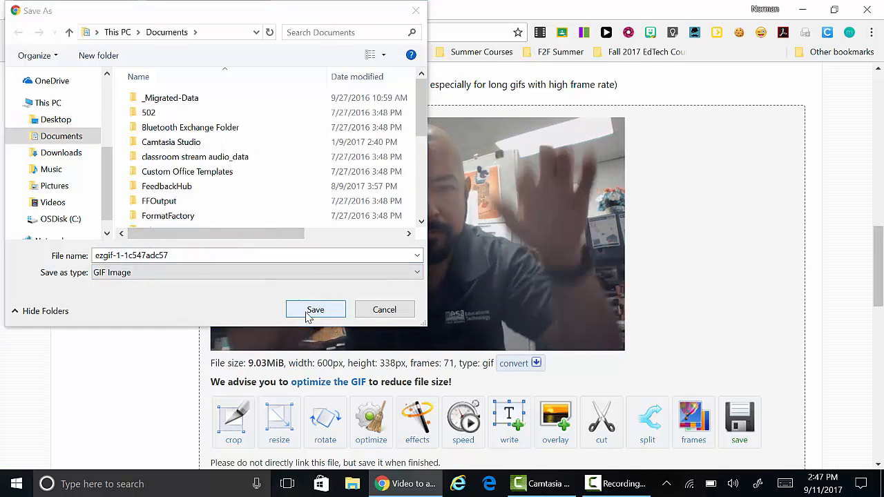
{"action": "left_click", "coordinate": [419, 10]}
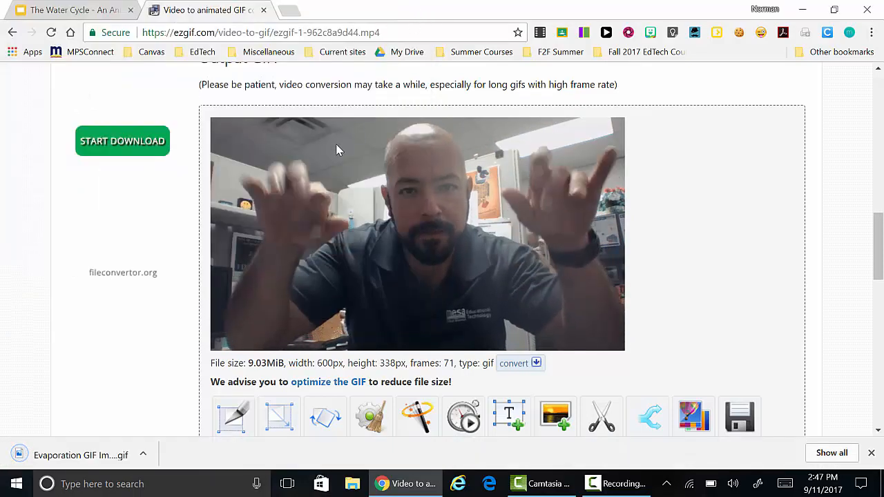
Open a new browser tab
{"action": "left_click", "coordinate": [289, 10]}
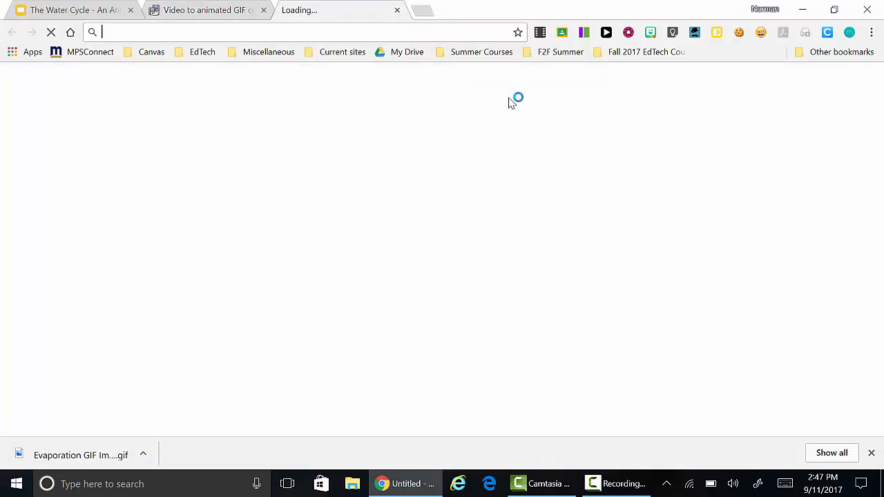